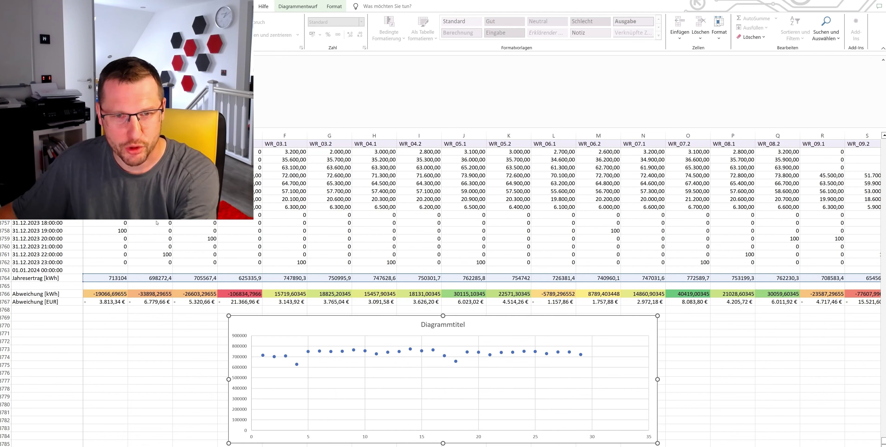
Examine the inverter columns across to WR_16 A, highlighting column AD and the columns WR_12.1 and WR_12.2.
{"action": "scroll", "coordinate": [304, 224], "scroll_direction": "up", "scroll_amount": 4}
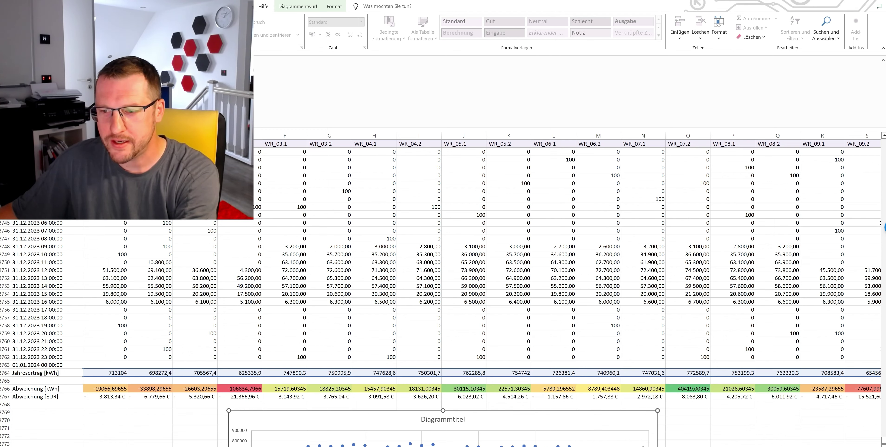
{"action": "scroll", "coordinate": [642, 446], "scroll_direction": "right", "scroll_amount": 6}
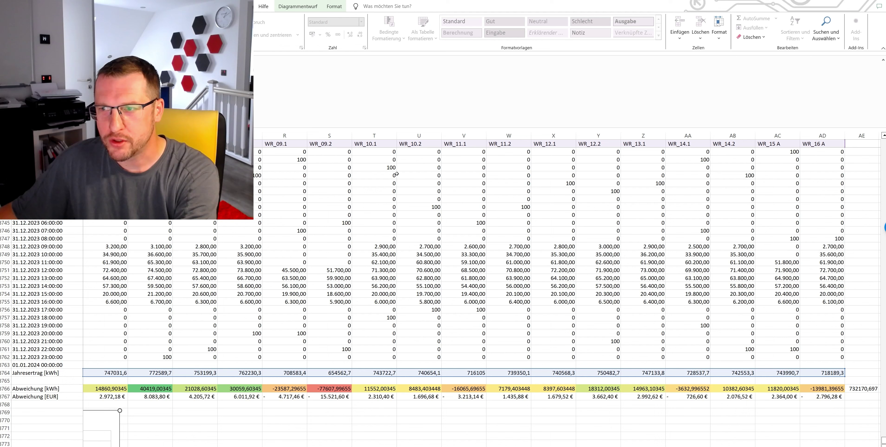
{"action": "left_click", "coordinate": [824, 141]}
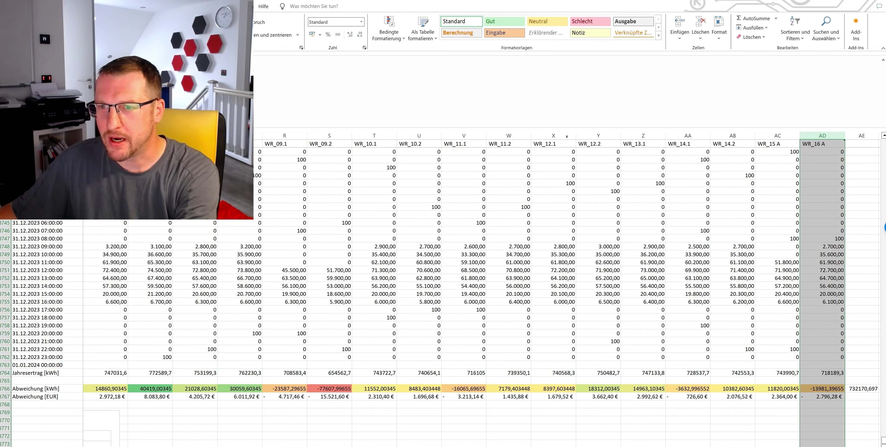
{"action": "left_click_drag", "start_coordinate": [554, 144], "coordinate": [597, 146]}
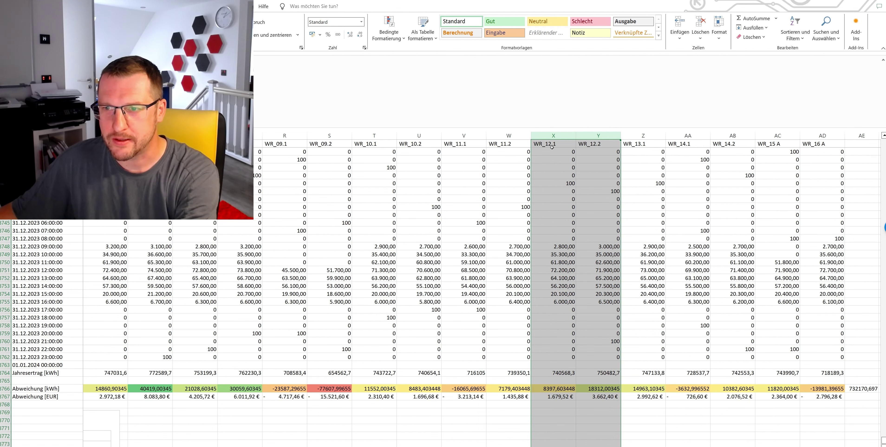
{"action": "left_click_drag", "start_coordinate": [757, 446], "coordinate": [757, 446]}
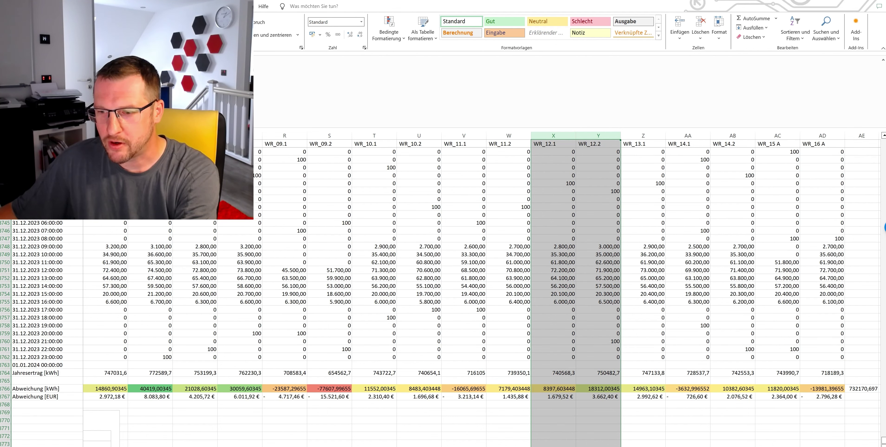
{"action": "left_click", "coordinate": [827, 152]}
Review the hourly inverter readings from 01.01.2023 at the start of the sheet down to the summary rows after 31.12.2023.
{"action": "key", "text": "ctrl+Home"}
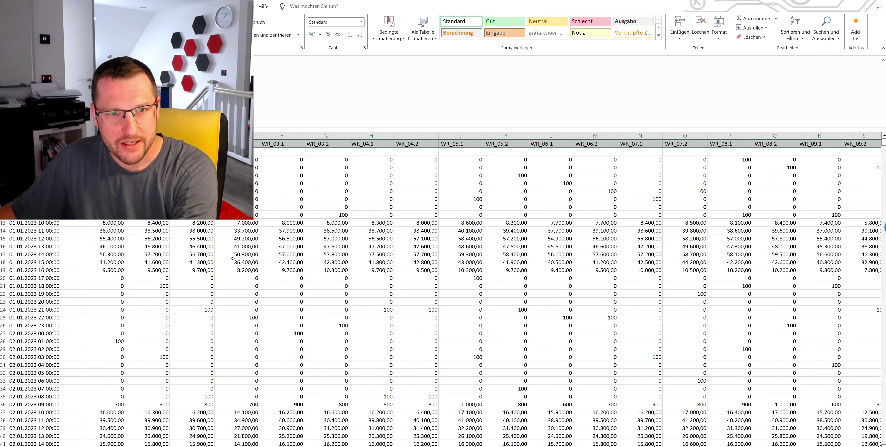
{"action": "scroll", "coordinate": [213, 260], "scroll_direction": "down", "scroll_amount": 1}
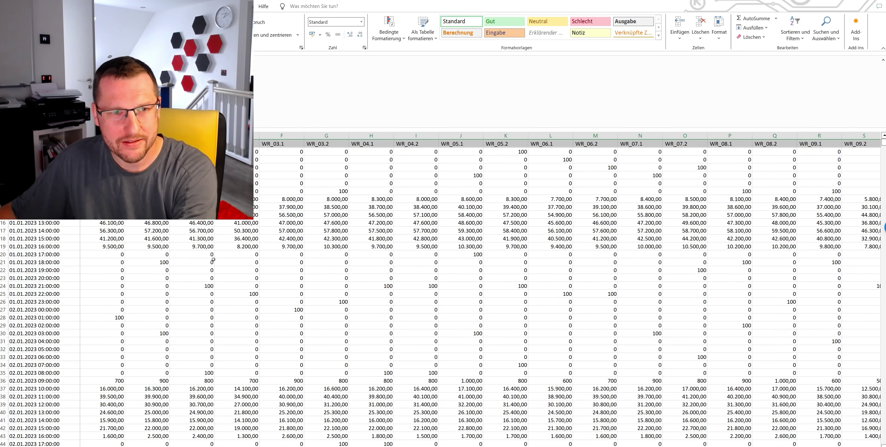
{"action": "left_click_drag", "start_coordinate": [883, 141], "coordinate": [883, 352]}
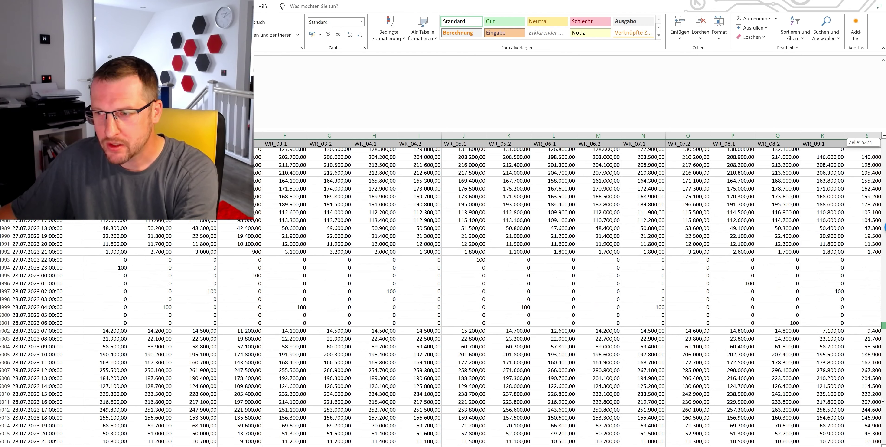
{"action": "left_click_drag", "start_coordinate": [883, 400], "coordinate": [878, 437]}
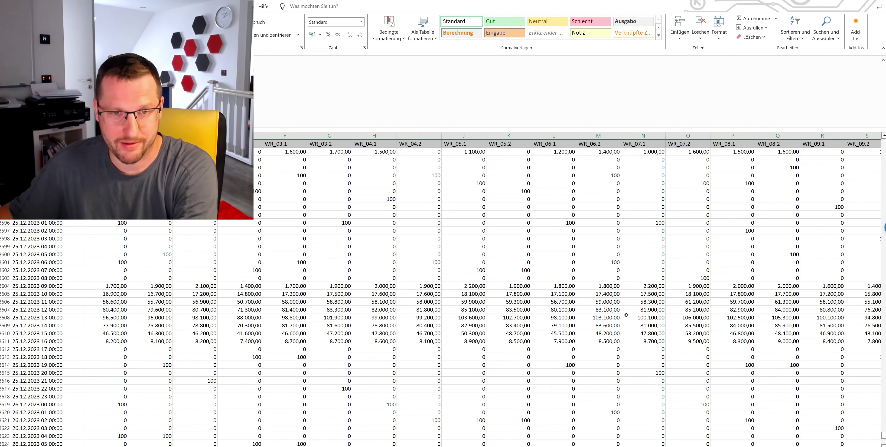
{"action": "scroll", "coordinate": [444, 316], "scroll_direction": "down", "scroll_amount": 14}
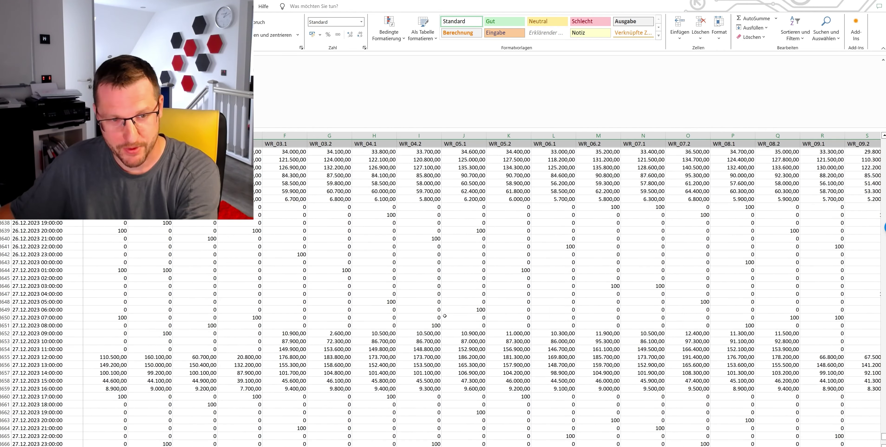
{"action": "scroll", "coordinate": [445, 316], "scroll_direction": "down", "scroll_amount": 17}
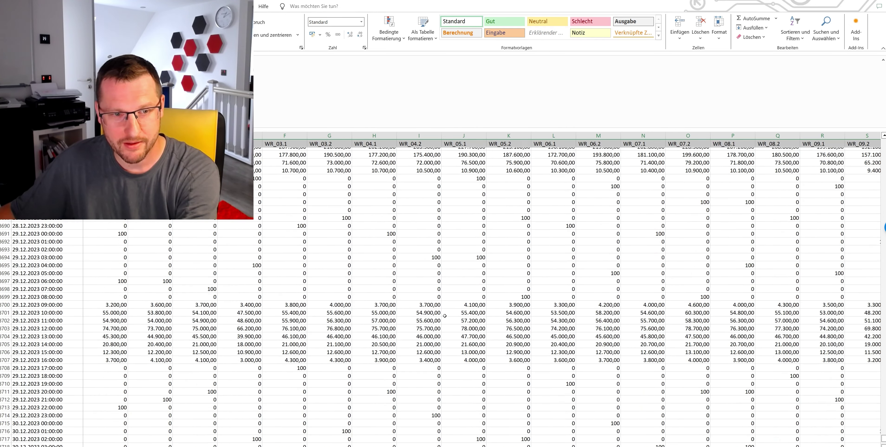
{"action": "scroll", "coordinate": [444, 315], "scroll_direction": "down", "scroll_amount": 20}
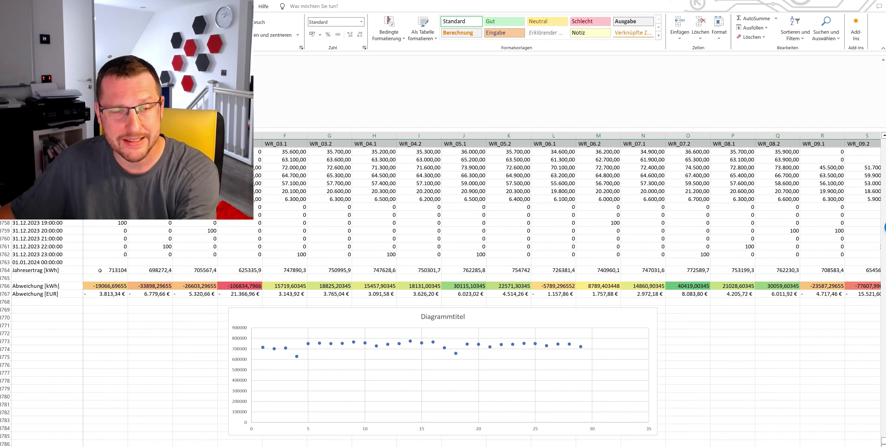
Inspect the Jahresertrag [kWh] row and its first inverter's total, plus the reference value in cell AE3766.
{"action": "left_click", "coordinate": [5, 270]}
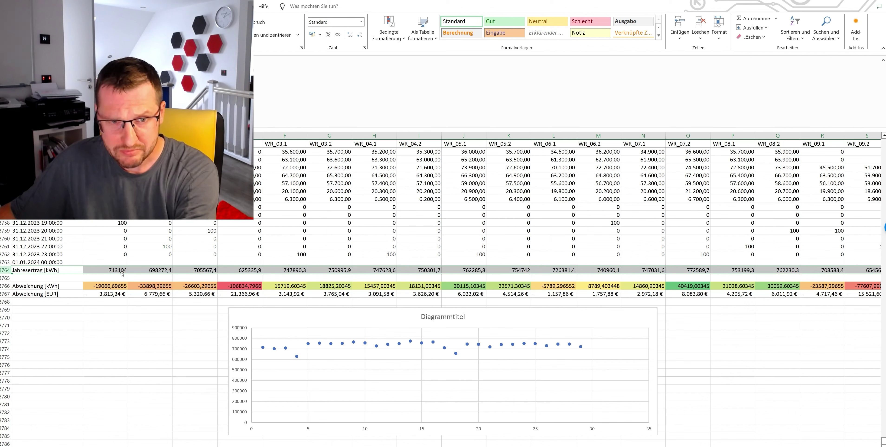
{"action": "left_click", "coordinate": [122, 272]}
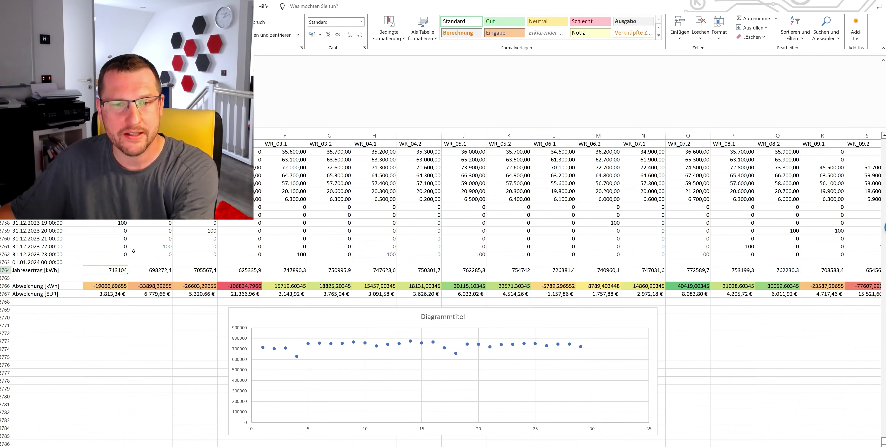
{"action": "left_click", "coordinate": [7, 271]}
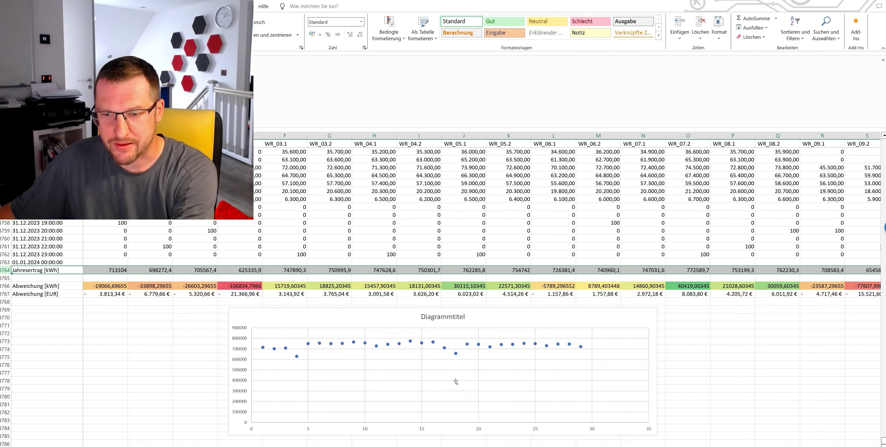
{"action": "left_click_drag", "start_coordinate": [500, 446], "coordinate": [535, 445]}
{"action": "left_click", "coordinate": [856, 285]}
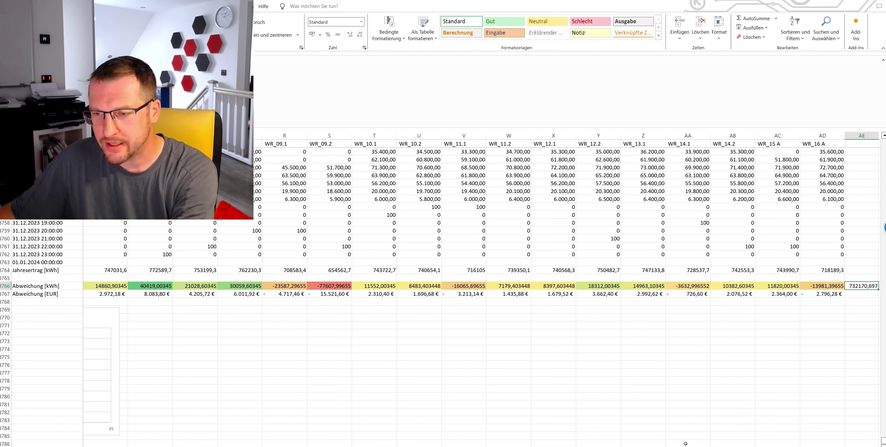
Inspect the Abweichung [kWh] row, checking the deviation cells in columns B, E, F and G.
{"action": "scroll", "coordinate": [685, 444], "scroll_direction": "left", "scroll_amount": 6}
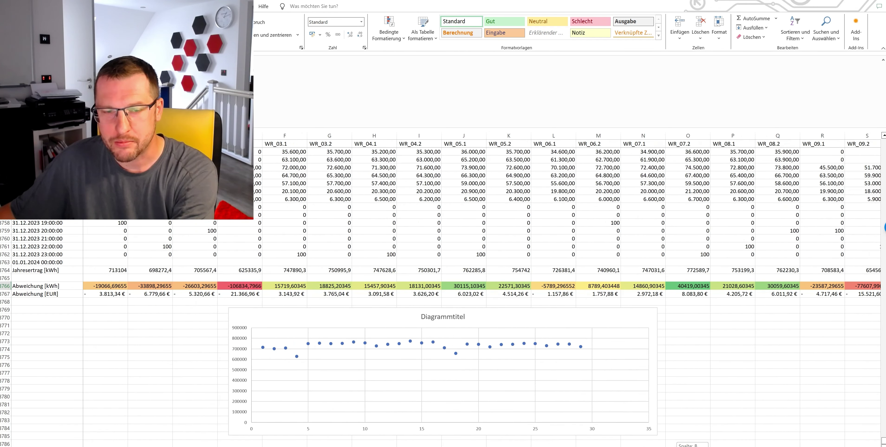
{"action": "left_click", "coordinate": [5, 285]}
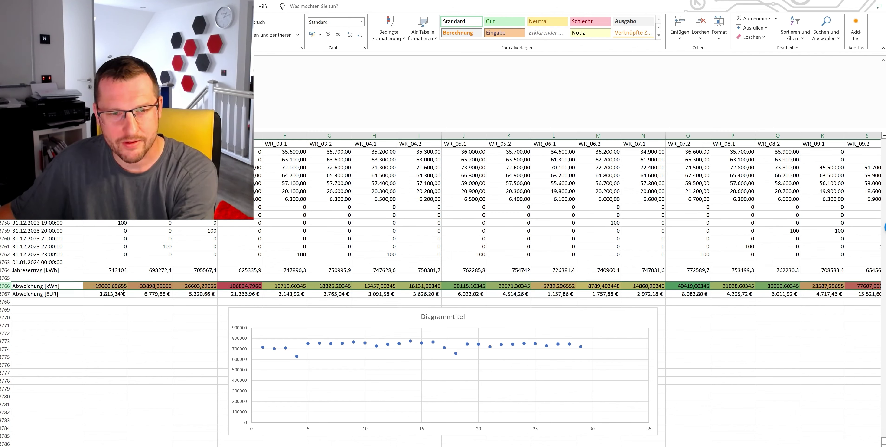
{"action": "left_click", "coordinate": [113, 286]}
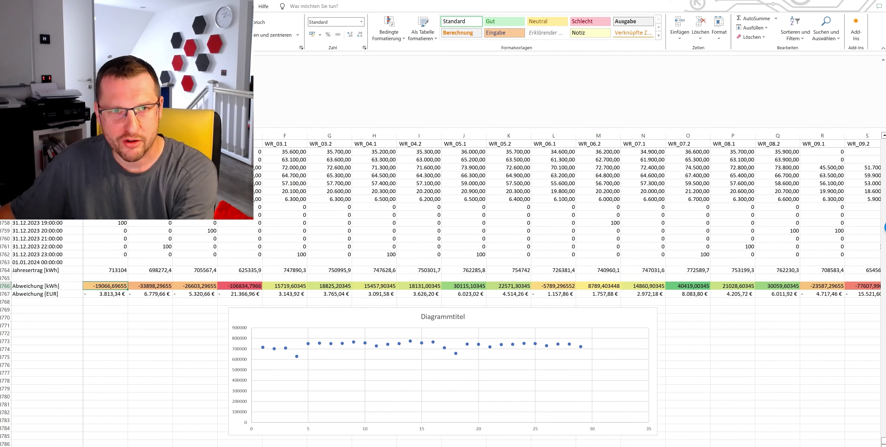
{"action": "left_click", "coordinate": [133, 303]}
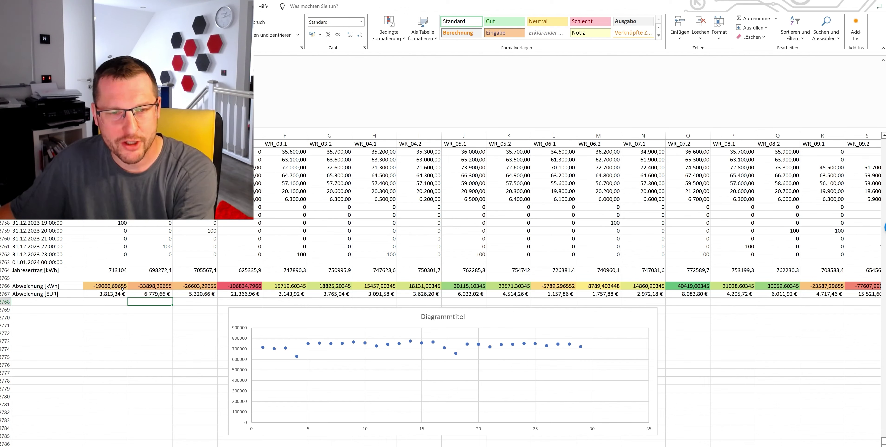
{"action": "left_click", "coordinate": [241, 285]}
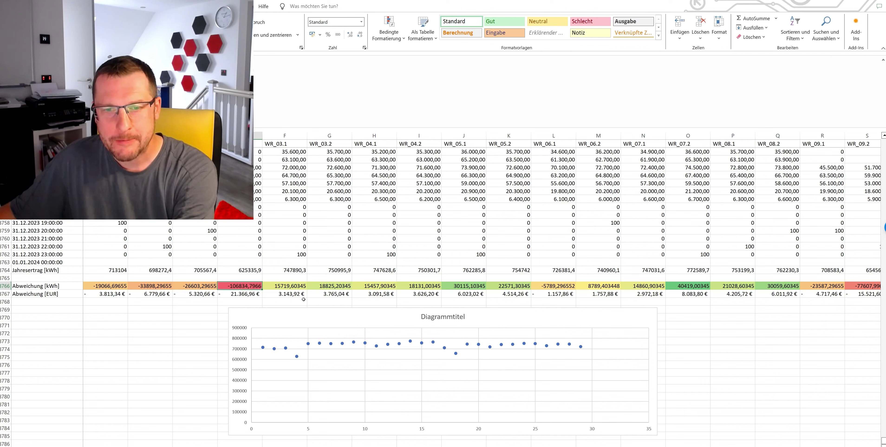
{"action": "left_click", "coordinate": [286, 285]}
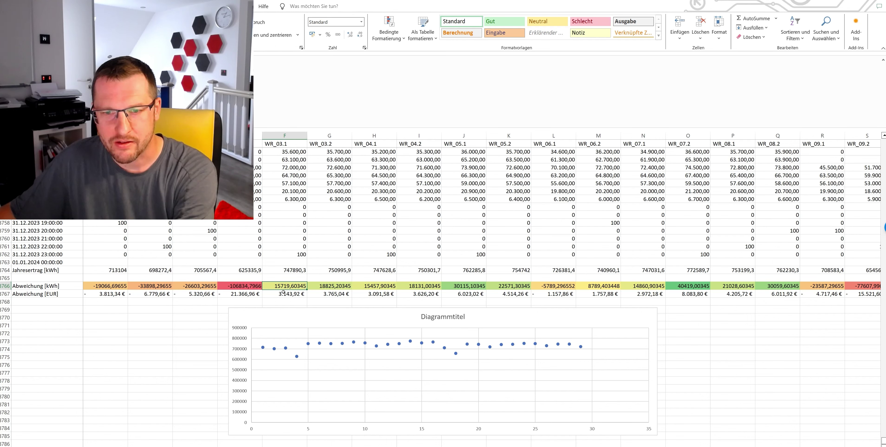
{"action": "left_click", "coordinate": [324, 286]}
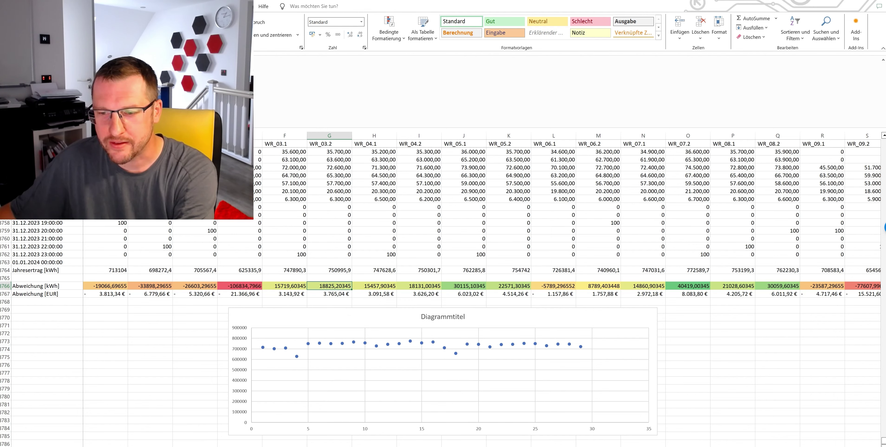
Check the Abweichung [EUR] values of the inverters in columns B and E.
{"action": "mouse_move", "coordinate": [536, 446]}
{"action": "left_mouse_down"}
{"action": "mouse_move", "coordinate": [549, 446]}
{"action": "mouse_move", "coordinate": [539, 446]}
{"action": "left_mouse_up"}
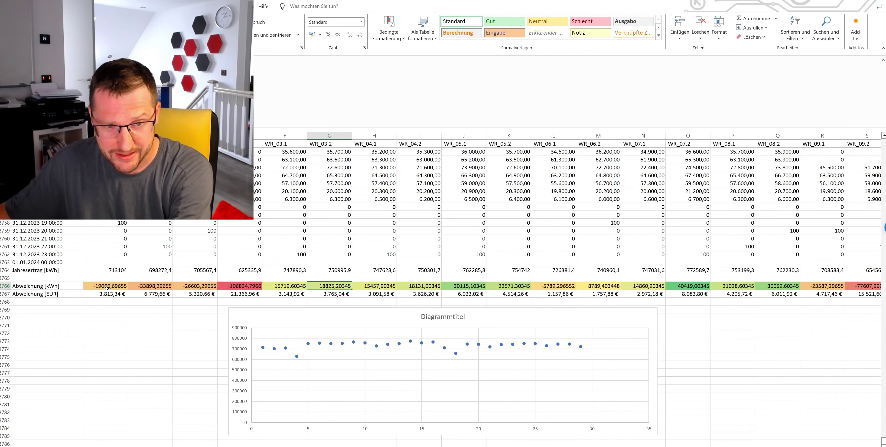
{"action": "left_click", "coordinate": [106, 296]}
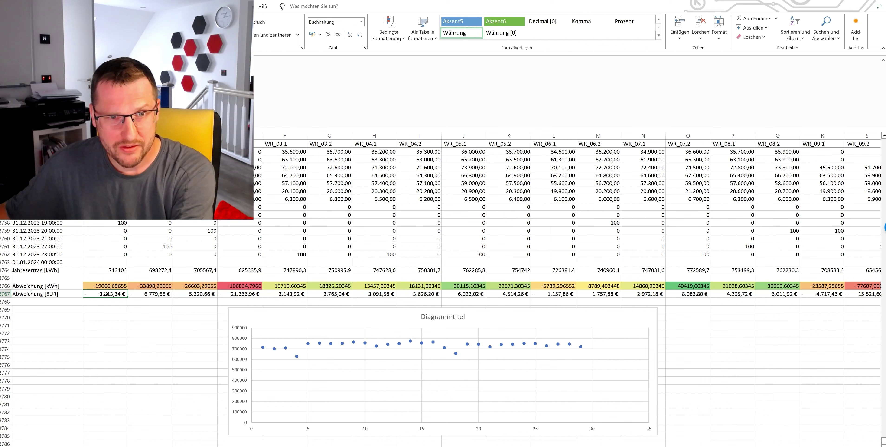
{"action": "left_click", "coordinate": [243, 294]}
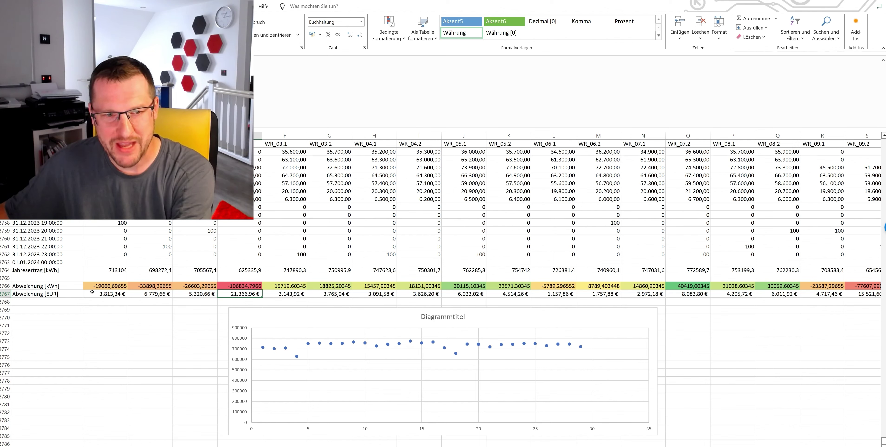
Compare the Abweichung [kWh] and Jahresertrag [kWh] rows with the scatter chart, examining its lowest outlier points.
{"action": "left_click", "coordinate": [16, 288]}
{"action": "key", "text": "ctrl+shift+Right"}
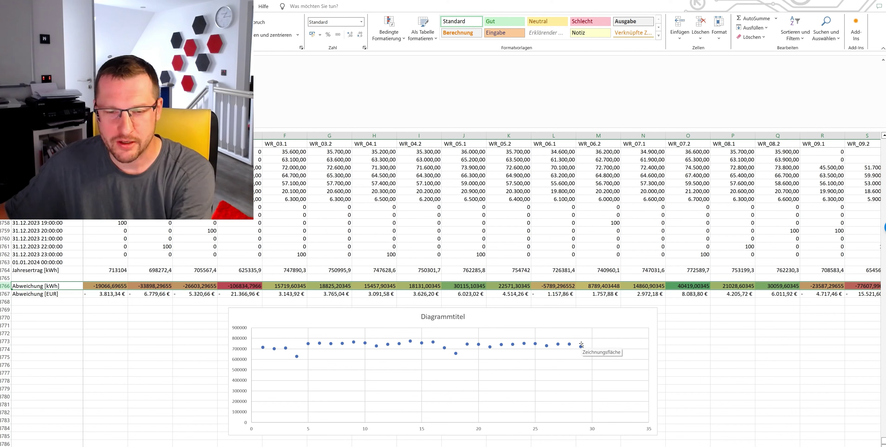
{"action": "mouse_move", "coordinate": [582, 348]}
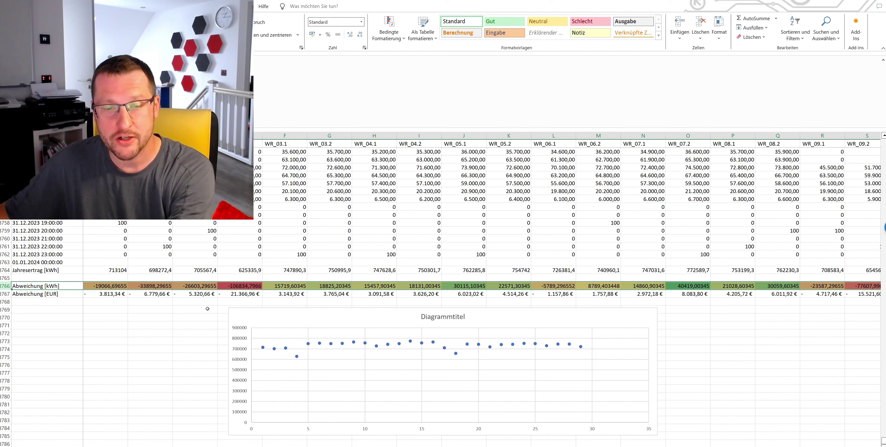
{"action": "left_click", "coordinate": [5, 269]}
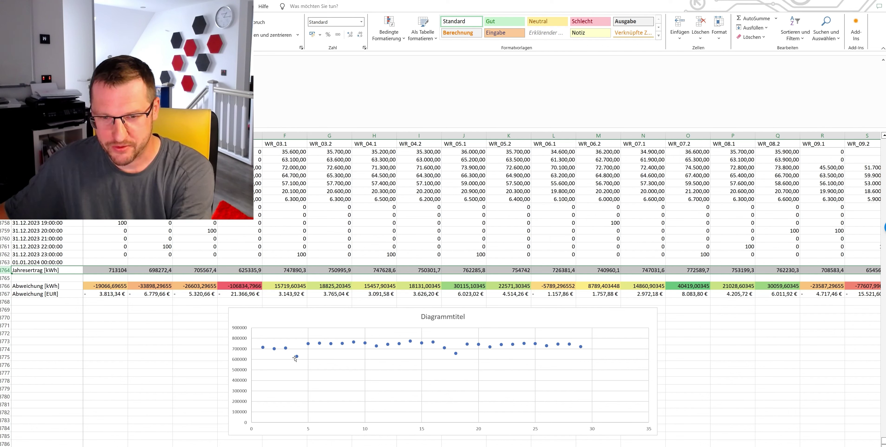
{"action": "mouse_move", "coordinate": [296, 358]}
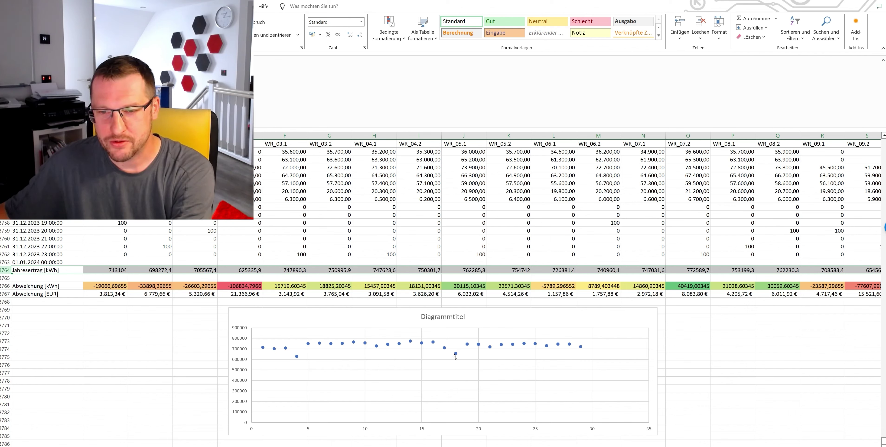
{"action": "mouse_move", "coordinate": [456, 355]}
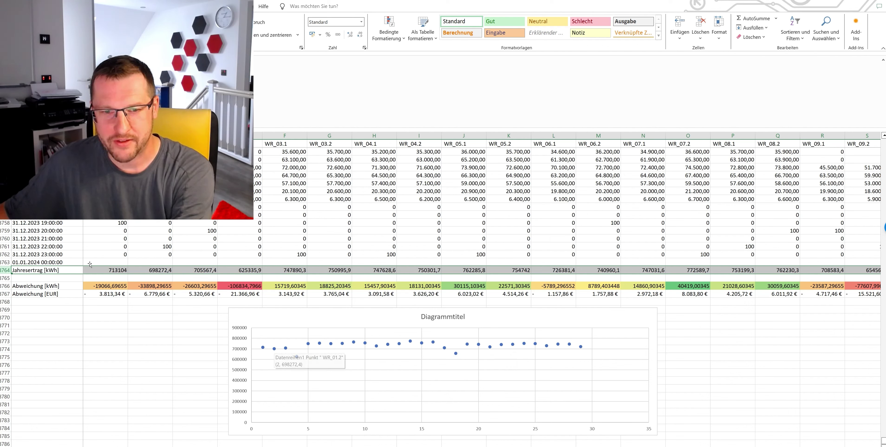
Check the strong kWh deviations in column E and at WR_09.2, and select the Abweichung [EUR] values B3767:E3767.
{"action": "left_click", "coordinate": [248, 285]}
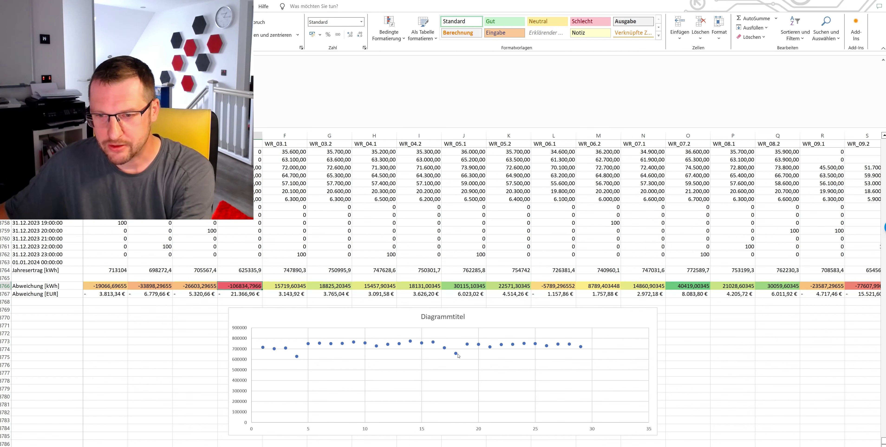
{"action": "left_click_drag", "start_coordinate": [536, 446], "coordinate": [540, 446]}
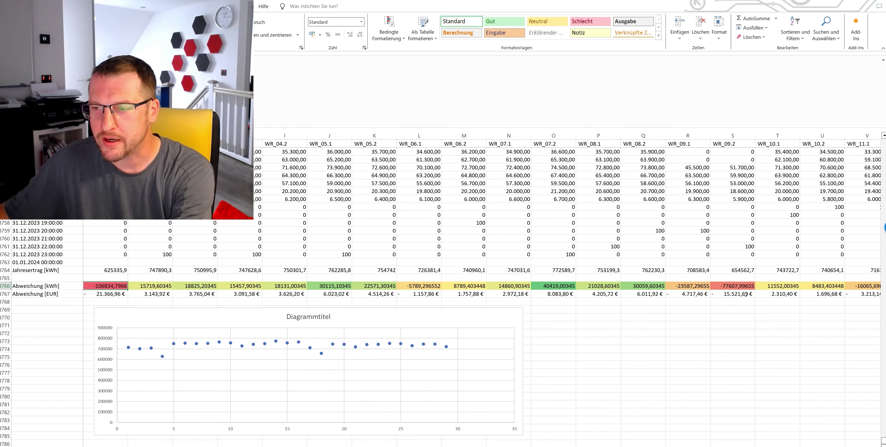
{"action": "left_click_drag", "start_coordinate": [540, 446], "coordinate": [526, 446]}
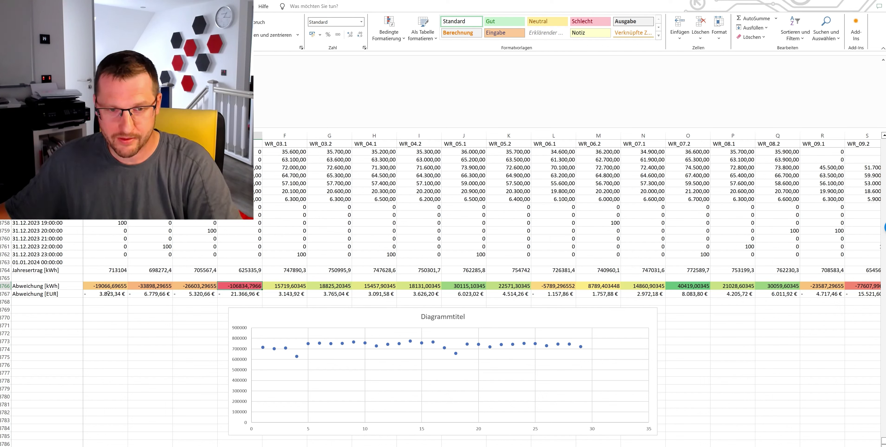
{"action": "left_click_drag", "start_coordinate": [110, 294], "coordinate": [226, 295]}
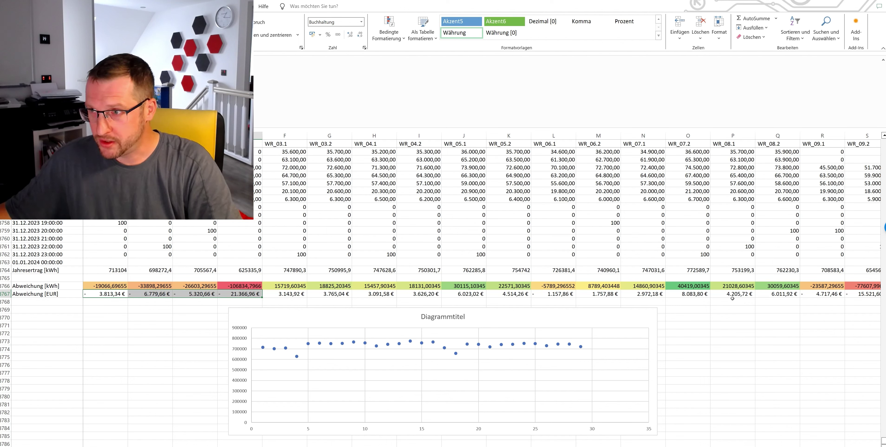
Sum the Abweichung [EUR] values of columns B to E, WR_09.1 and WR_09.2 in cell O8771 with a SUMME formula.
{"action": "left_click_drag", "start_coordinate": [818, 295], "coordinate": [859, 297]}
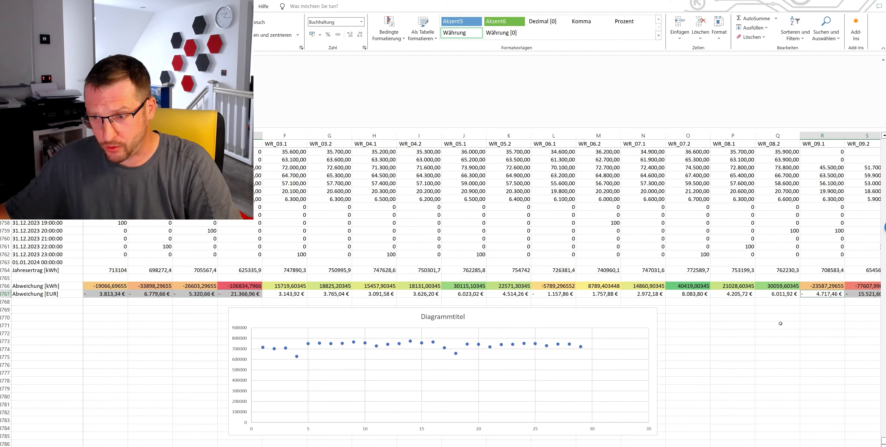
{"action": "left_click", "coordinate": [693, 324]}
{"action": "type", "text": "=sum"}
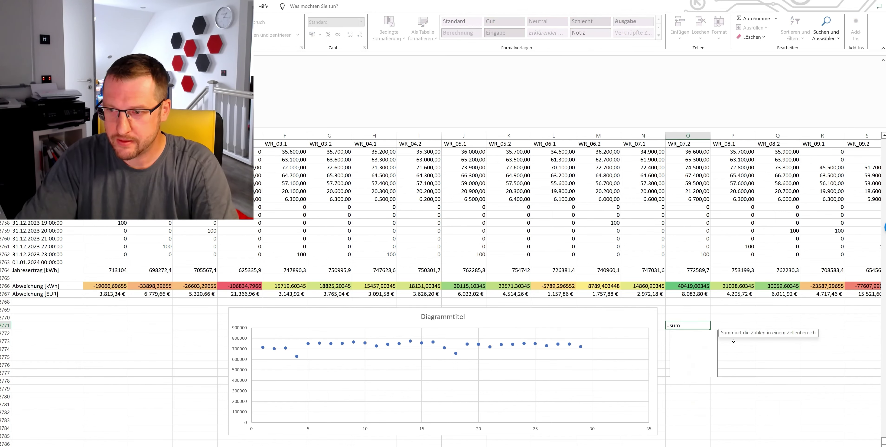
{"action": "type", "text": "me("}
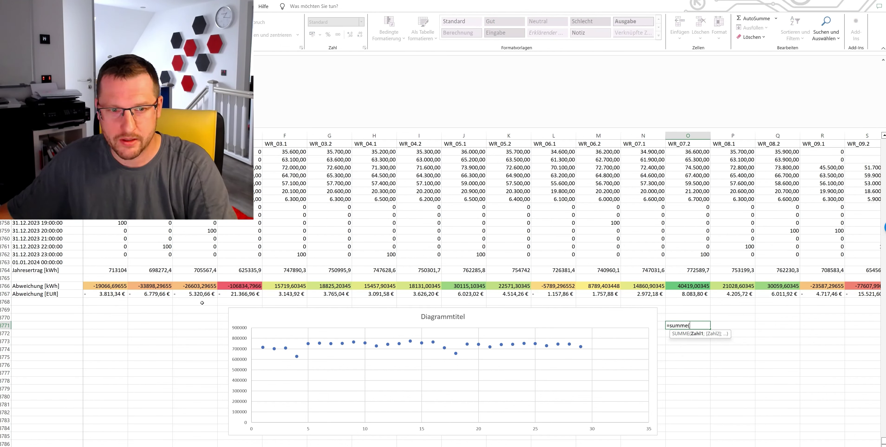
{"action": "left_click", "coordinate": [106, 293]}
{"action": "left_click", "coordinate": [156, 293], "text": "ctrl"}
{"action": "left_click", "coordinate": [195, 293], "text": "ctrl"}
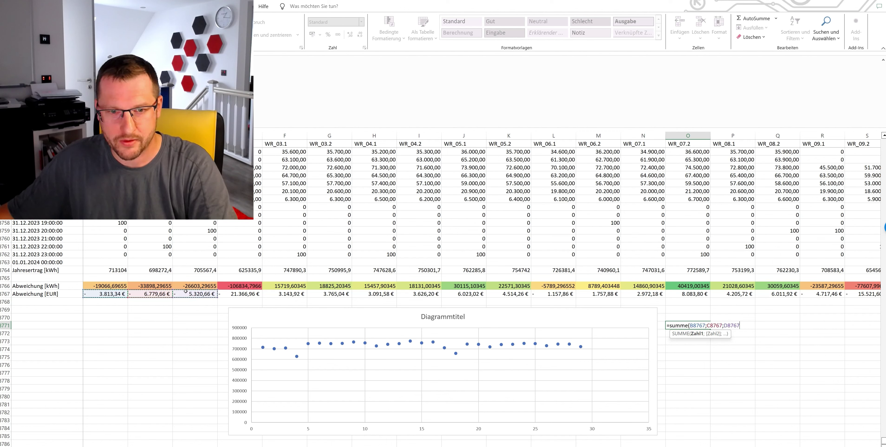
{"action": "left_click", "coordinate": [225, 292], "text": "ctrl"}
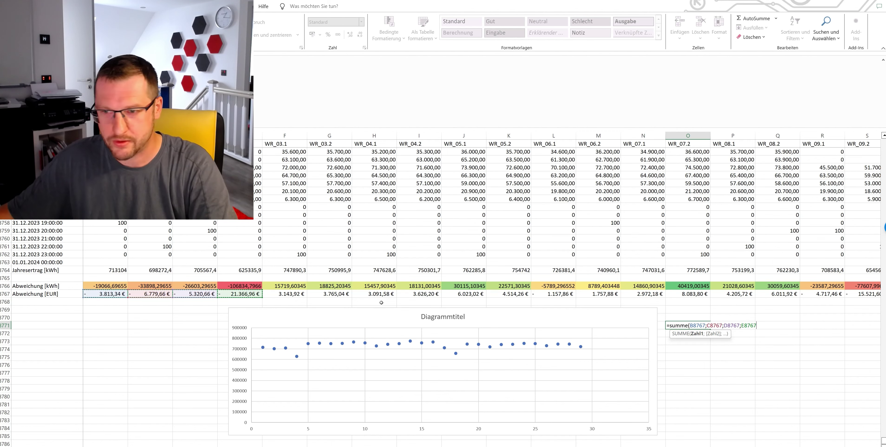
{"action": "left_click", "coordinate": [843, 299], "text": "ctrl"}
{"action": "left_click", "coordinate": [837, 294], "text": "ctrl"}
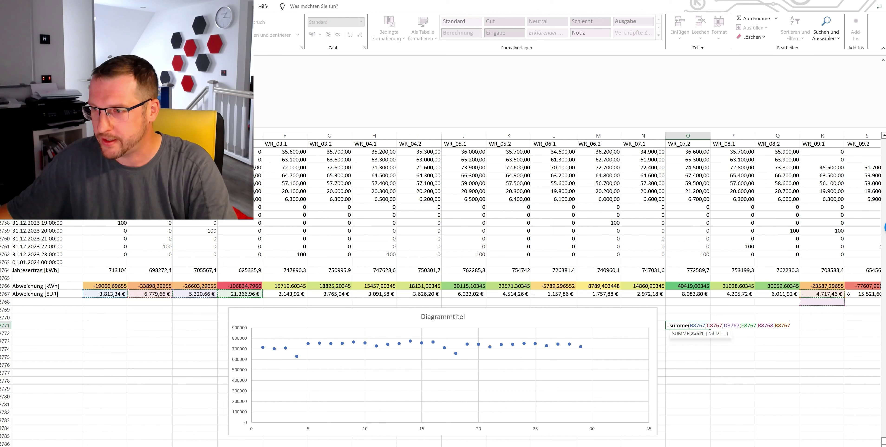
{"action": "left_click", "coordinate": [855, 294], "text": "ctrl"}
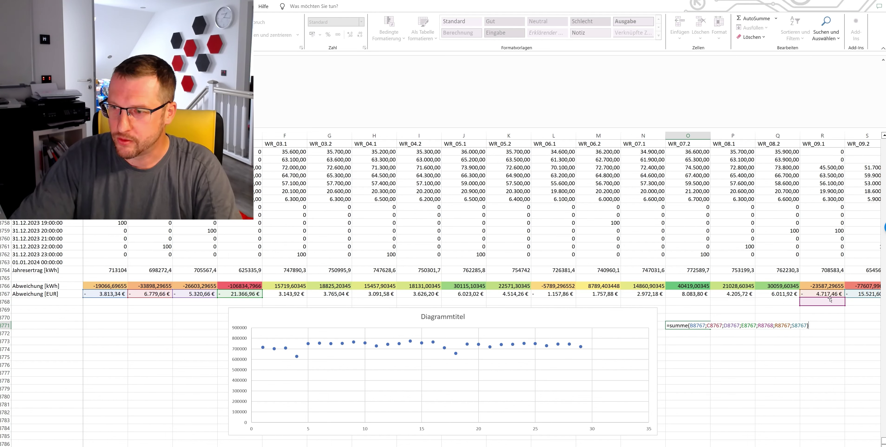
{"action": "key", "text": "Return"}
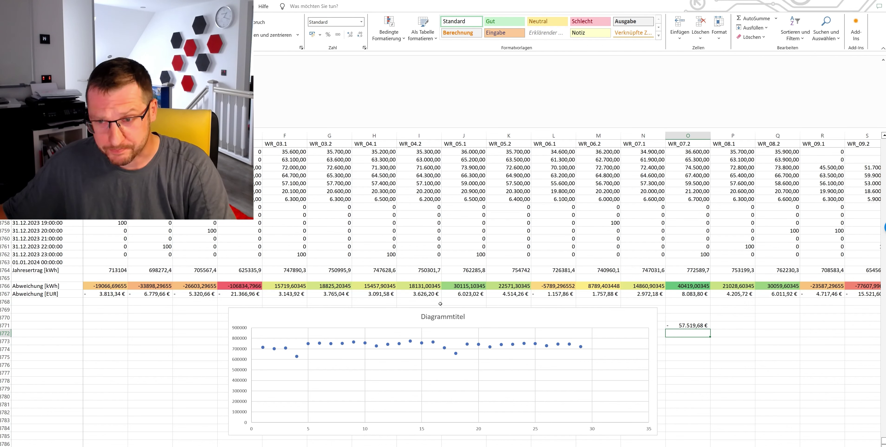
{"action": "key", "text": "Up"}
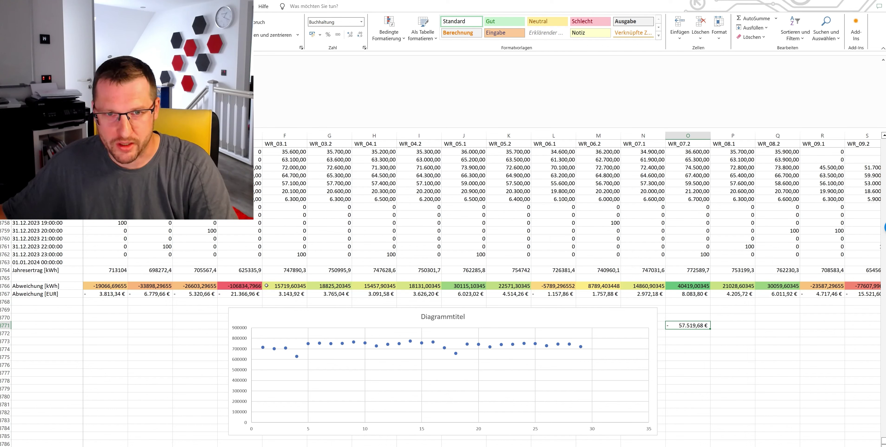
Highlight the yield and deviation values of columns D and E down to the Abweichung [EUR] row to examine these inverters.
{"action": "left_click_drag", "start_coordinate": [249, 293], "coordinate": [250, 141]}
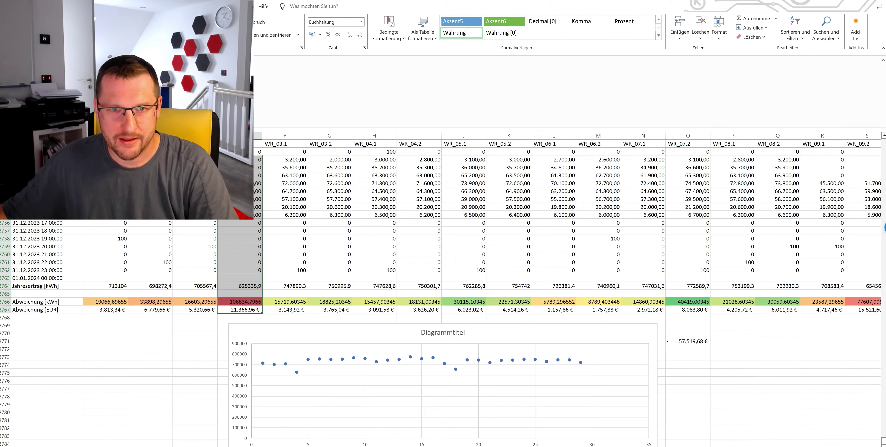
{"action": "left_click_drag", "start_coordinate": [194, 155], "coordinate": [240, 309]}
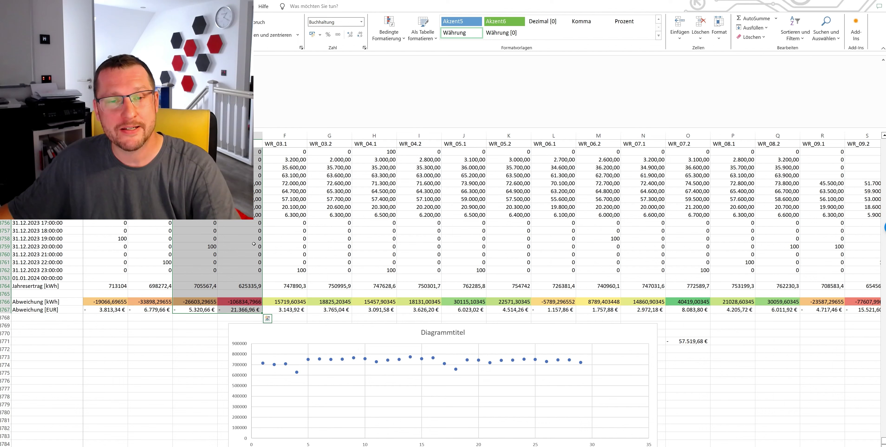
{"action": "key", "text": "Escape"}
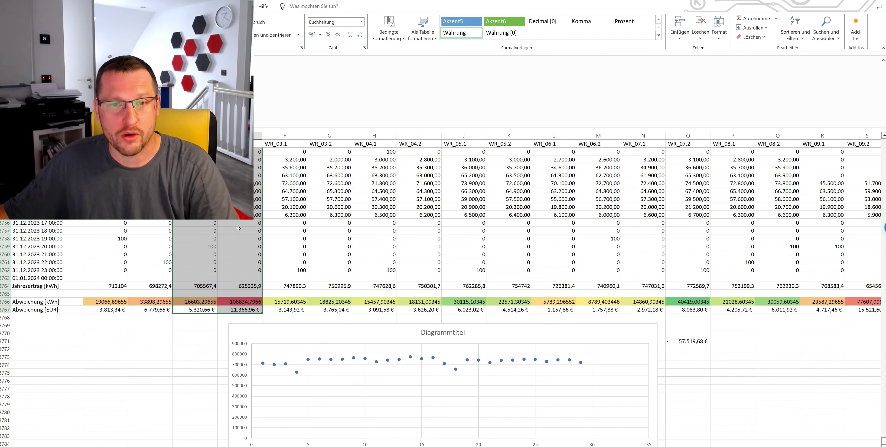
{"action": "left_click_drag", "start_coordinate": [241, 158], "coordinate": [243, 310]}
{"action": "key", "text": "ctrl+v"}
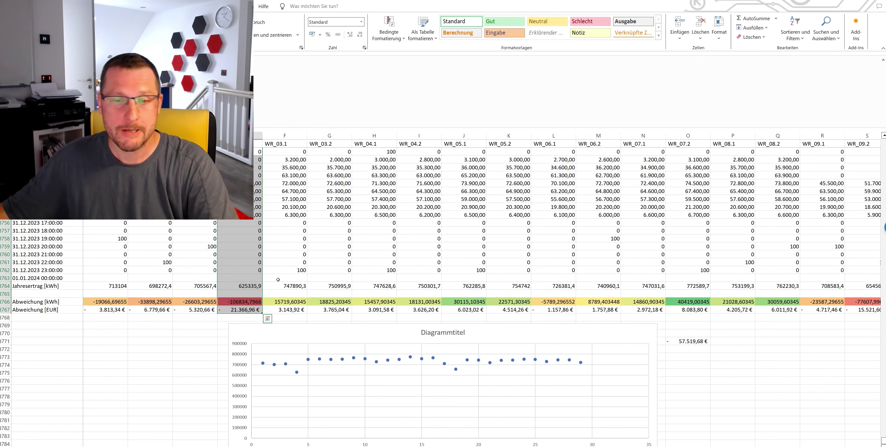
{"action": "key", "text": "Escape"}
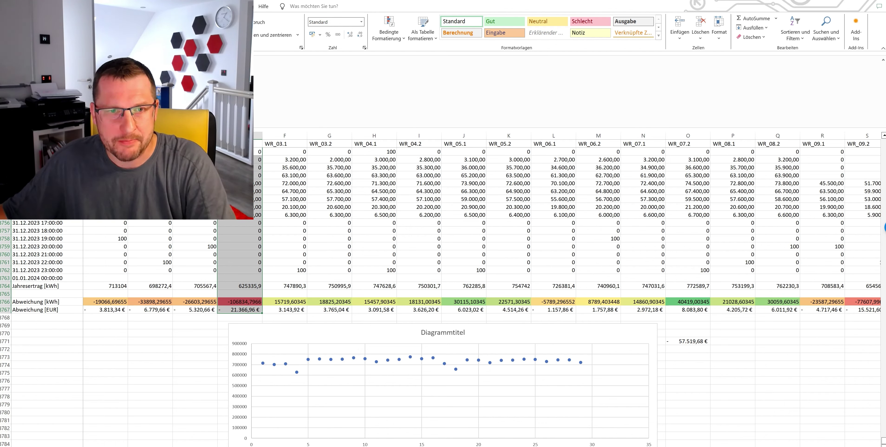
Check column C, the Abweichung [EUR] value in column E and the summed loss in O8771.
{"action": "left_click", "coordinate": [150, 135]}
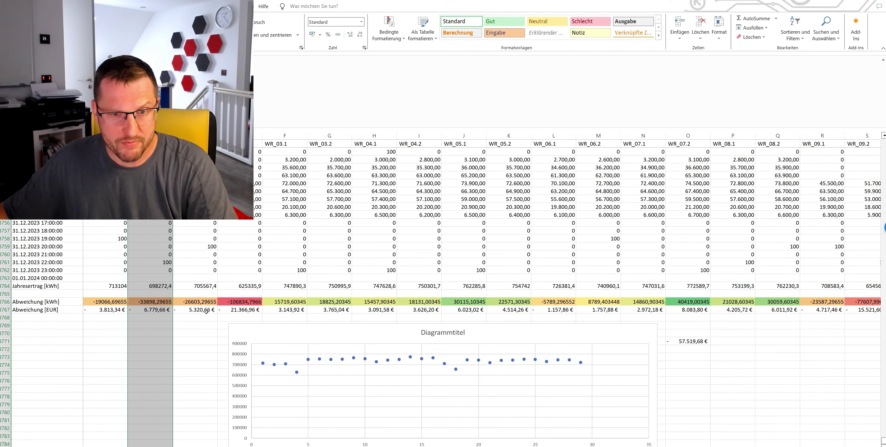
{"action": "left_click", "coordinate": [236, 310]}
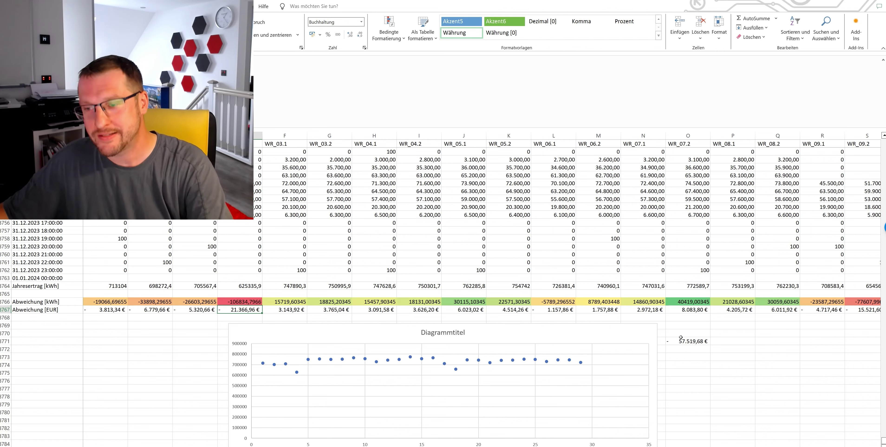
{"action": "left_click", "coordinate": [690, 341]}
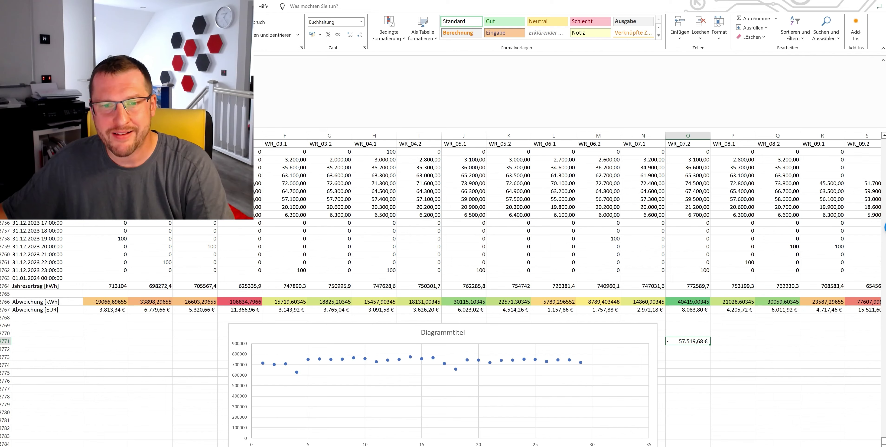
Inspect the deviation rows of the remaining inverters up to WR_16 A and highlight the WR_11.1 and WR_16 A columns.
{"action": "scroll", "coordinate": [481, 289], "scroll_direction": "right", "scroll_amount": 3}
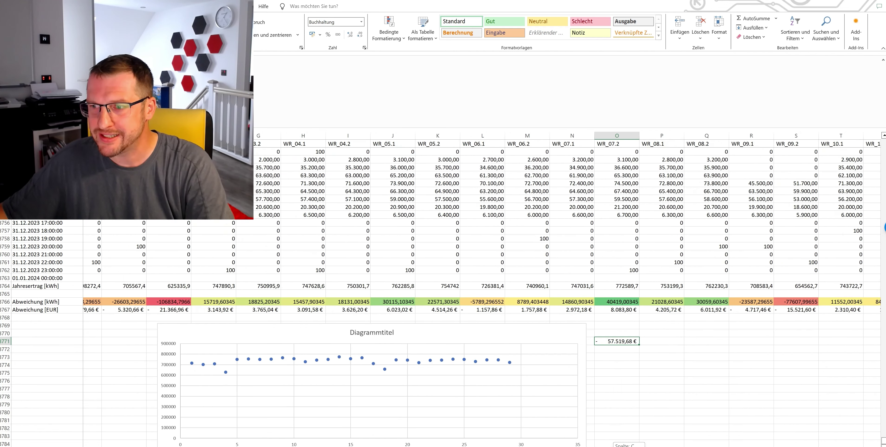
{"action": "scroll", "coordinate": [481, 289], "scroll_direction": "left", "scroll_amount": 1}
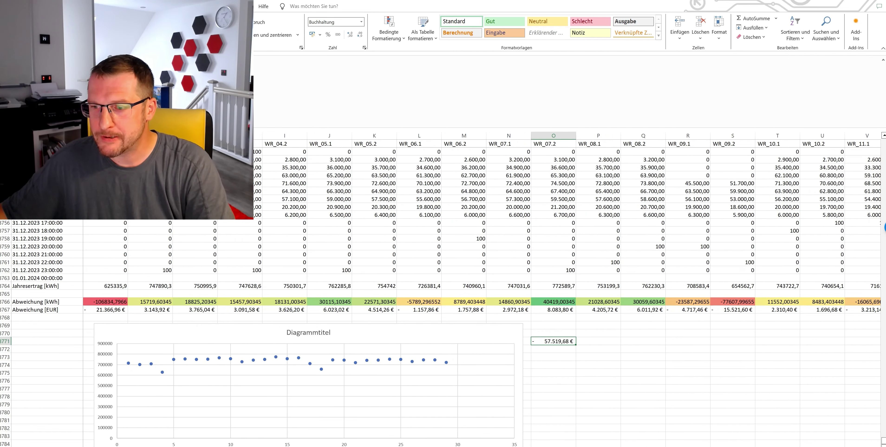
{"action": "scroll", "coordinate": [482, 289], "scroll_direction": "right", "scroll_amount": 7}
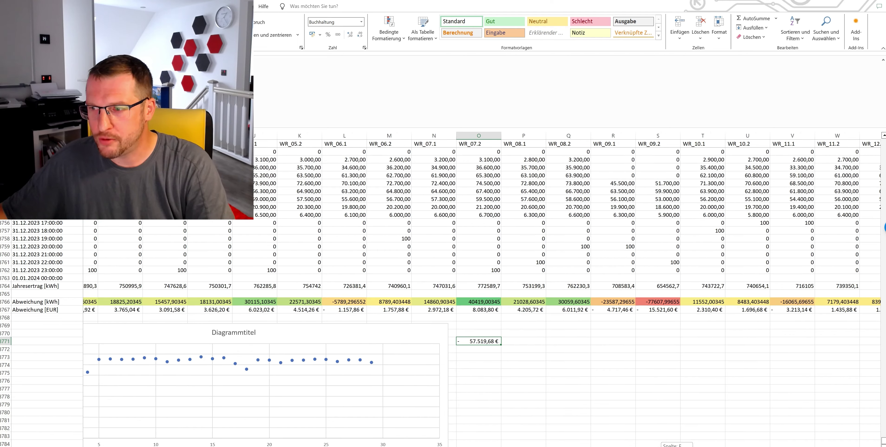
{"action": "scroll", "coordinate": [482, 289], "scroll_direction": "right", "scroll_amount": 2}
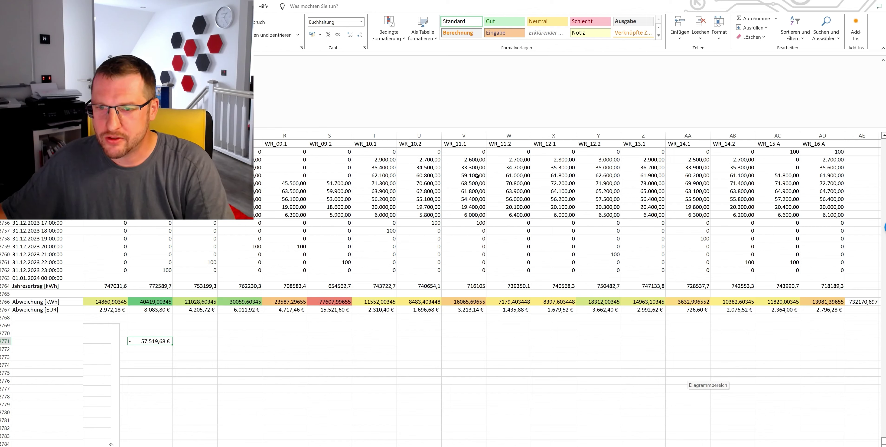
{"action": "left_click", "coordinate": [430, 134]}
{"action": "left_click", "coordinate": [464, 135]}
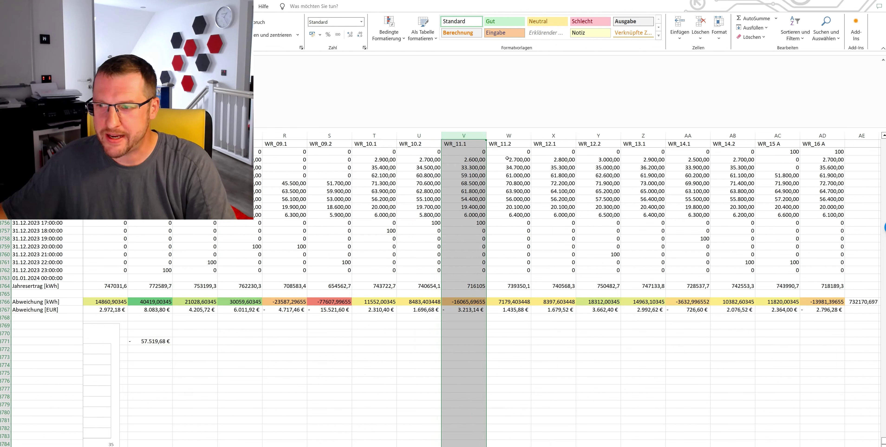
{"action": "left_click", "coordinate": [823, 136], "text": "ctrl"}
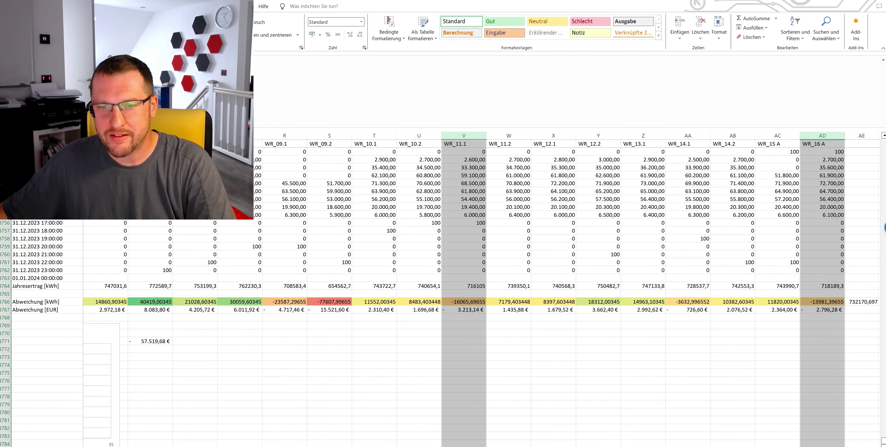
Return to the first inverters' deviation rows and the scatter chart, and highlight column C for review.
{"action": "left_click_drag", "start_coordinate": [655, 446], "coordinate": [642, 446]}
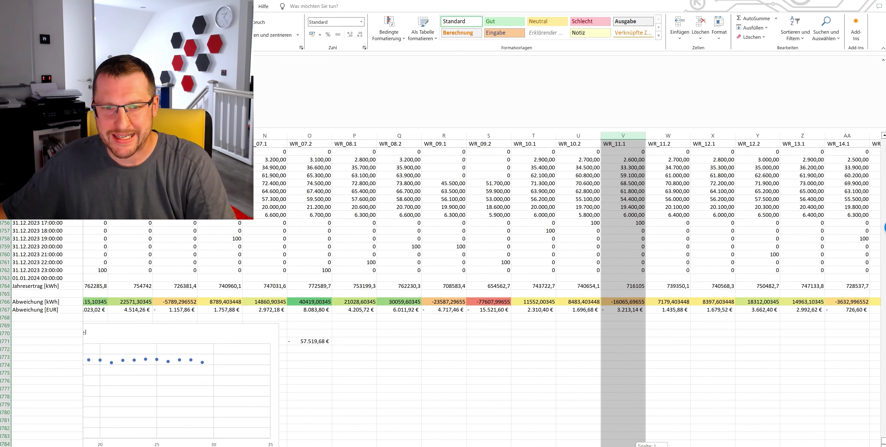
{"action": "mouse_move", "coordinate": [642, 446]}
{"action": "left_mouse_down"}
{"action": "mouse_move", "coordinate": [628, 446]}
{"action": "mouse_move", "coordinate": [644, 446]}
{"action": "left_mouse_up"}
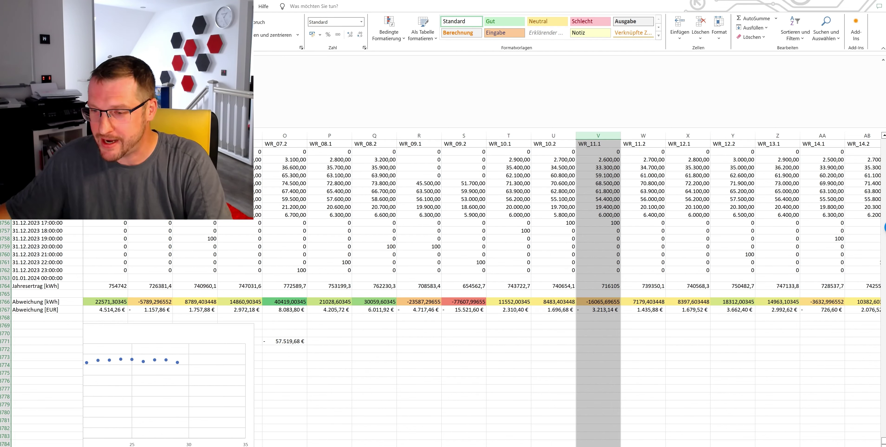
{"action": "scroll", "coordinate": [522, 382], "scroll_direction": "left", "scroll_amount": 3}
{"action": "scroll", "coordinate": [524, 364], "scroll_direction": "down", "scroll_amount": 2}
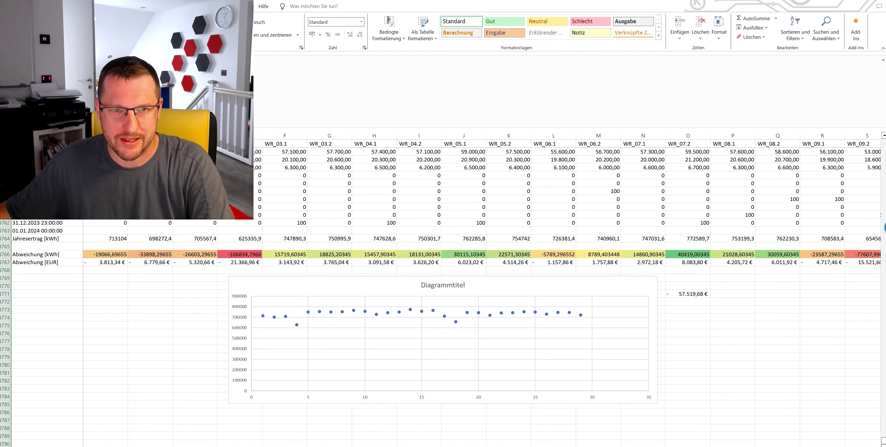
{"action": "left_click", "coordinate": [150, 136]}
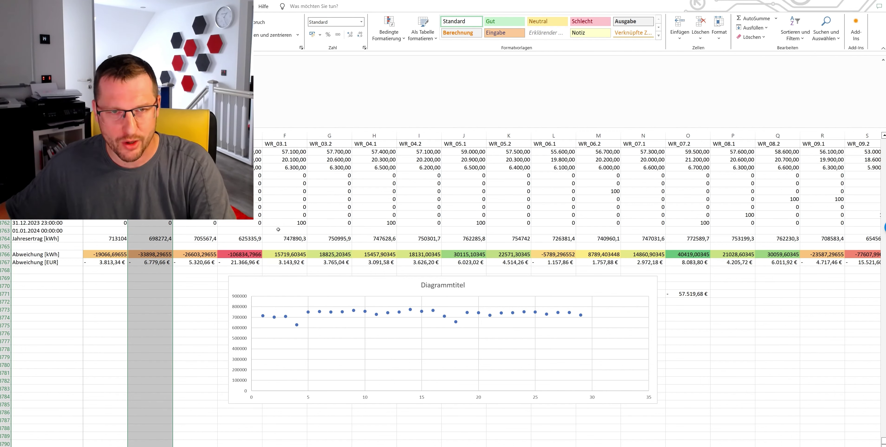